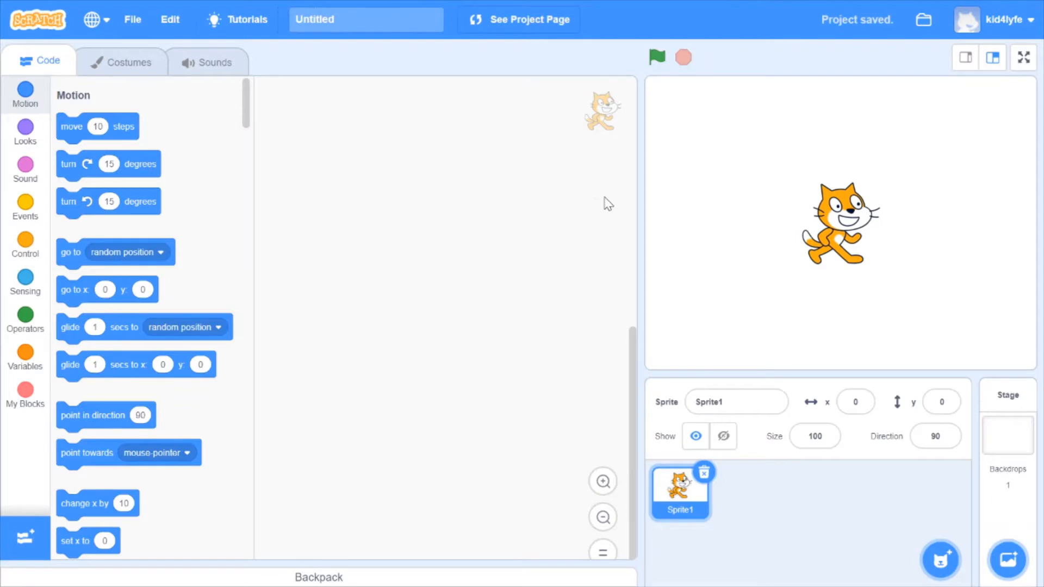
Step: Rename the project as Tutorial-4
{"action": "left_click", "coordinate": [348, 14]}
{"action": "key", "text": "BackSpace"}
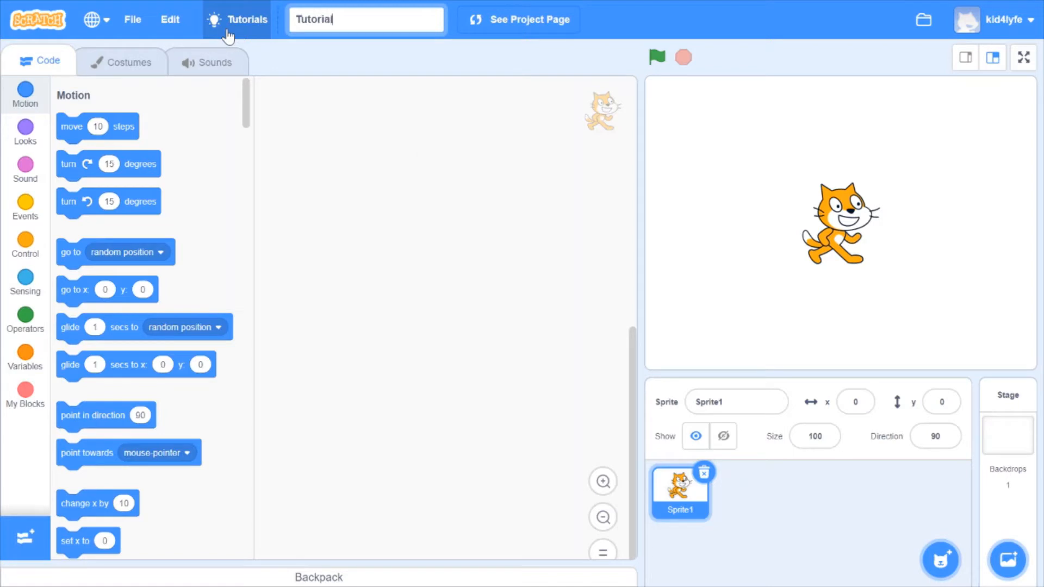
{"action": "left_click", "coordinate": [380, 168]}
Step: View the cat sprite's costumes and sounds, and play its Meow sound
{"action": "left_click", "coordinate": [235, 68]}
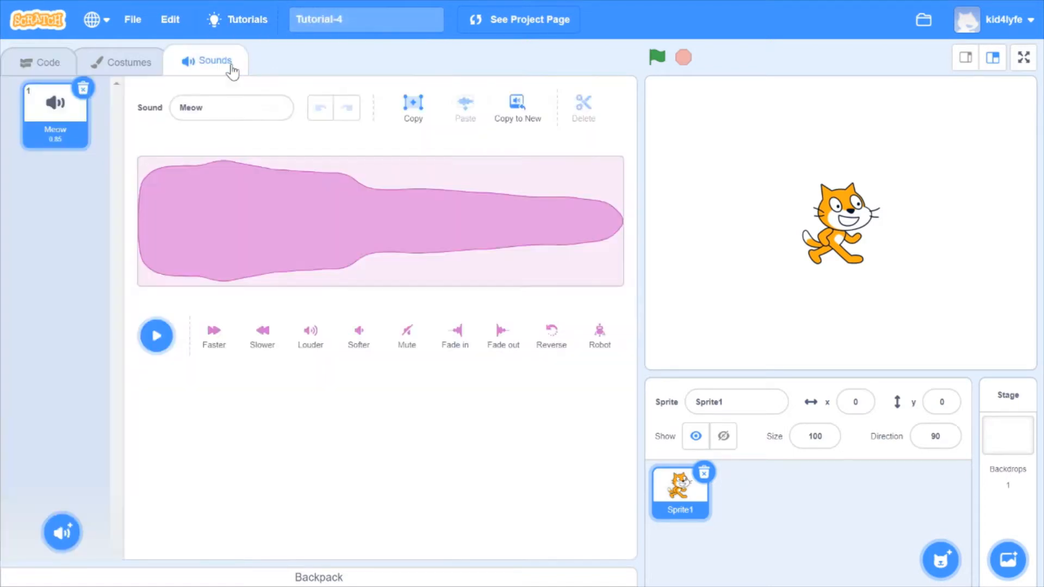
{"action": "left_click", "coordinate": [129, 68]}
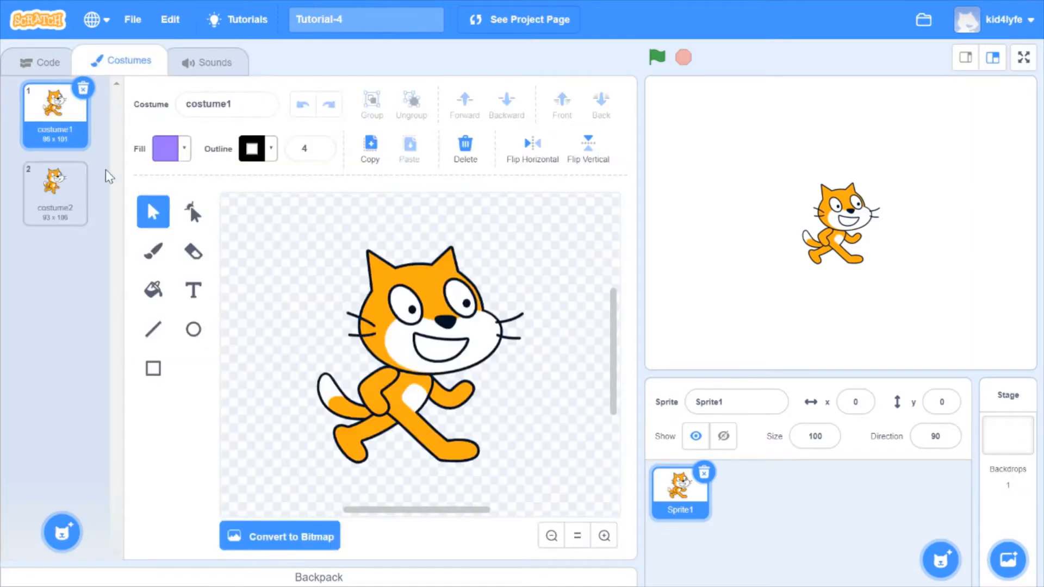
{"action": "left_click", "coordinate": [228, 64]}
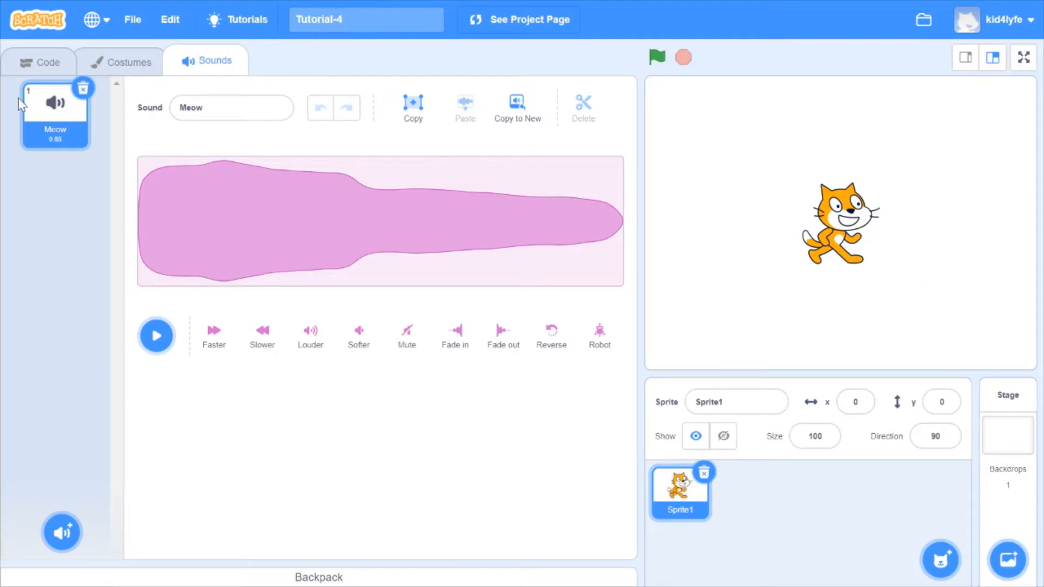
{"action": "left_click", "coordinate": [156, 336]}
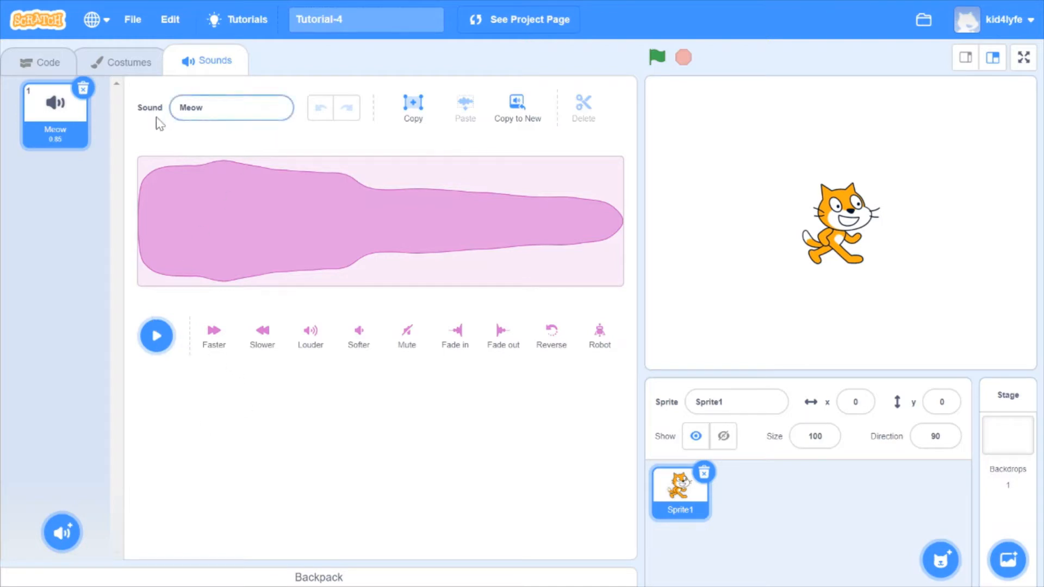
Step: Rename the Meow sound as Cat and play it
{"action": "left_click", "coordinate": [221, 110]}
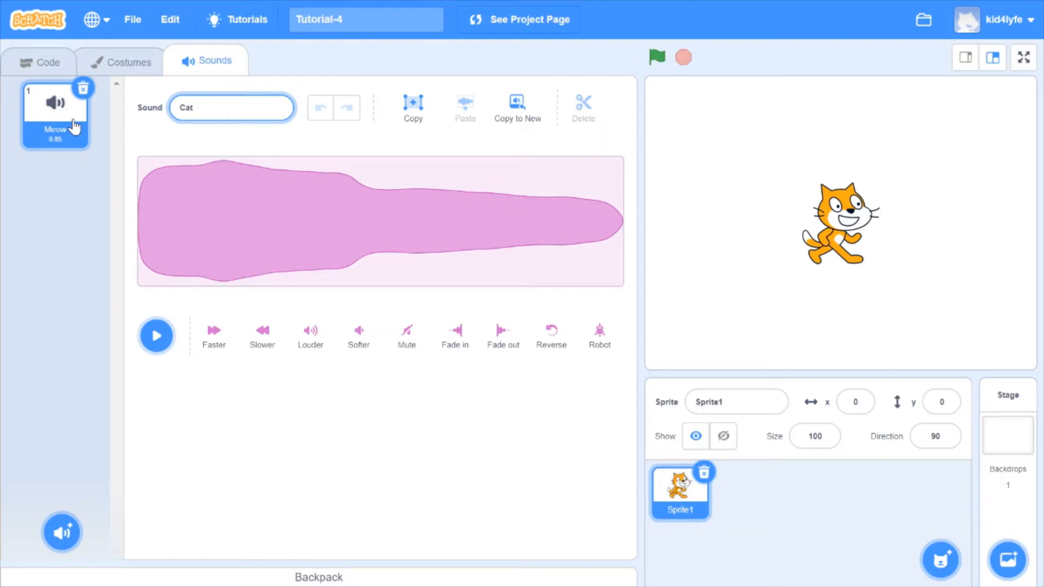
{"action": "left_click", "coordinate": [328, 143]}
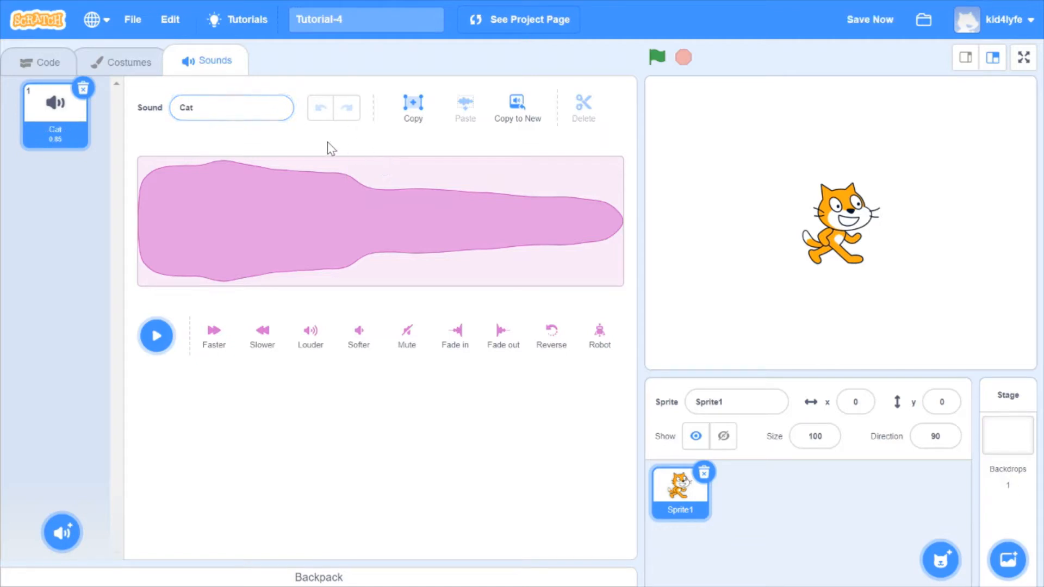
{"action": "left_click", "coordinate": [156, 336]}
Step: Try the Faster and Slower effects on the Cat sound and undo the speed changes
{"action": "left_click", "coordinate": [208, 349]}
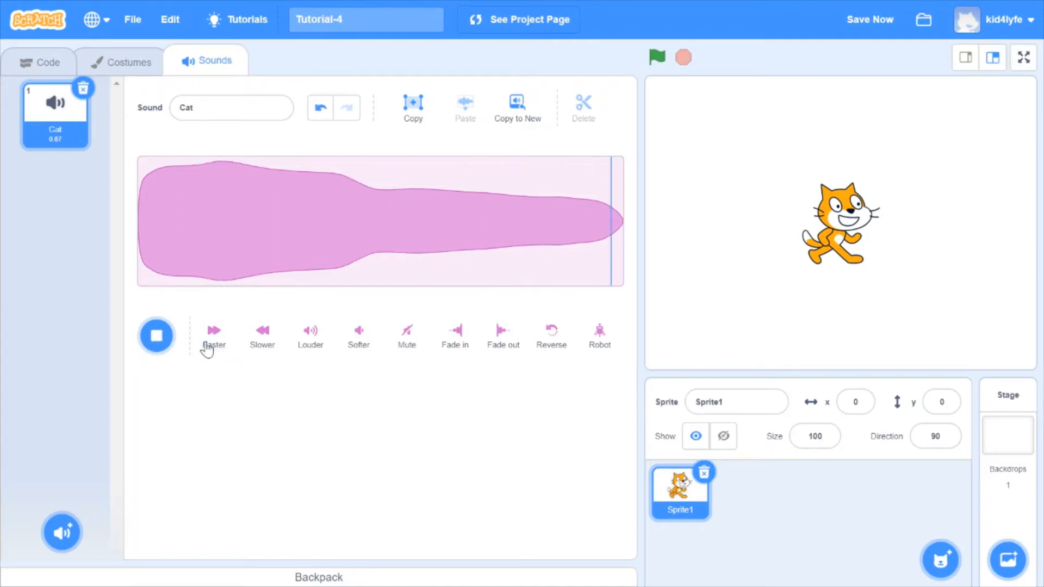
{"action": "left_click", "coordinate": [256, 346]}
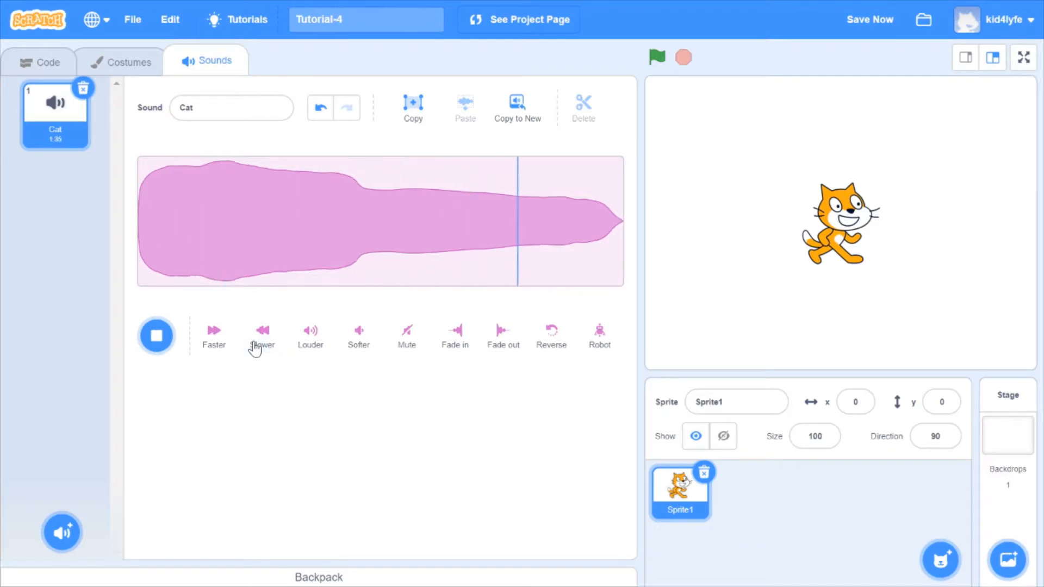
{"action": "left_click", "coordinate": [255, 348]}
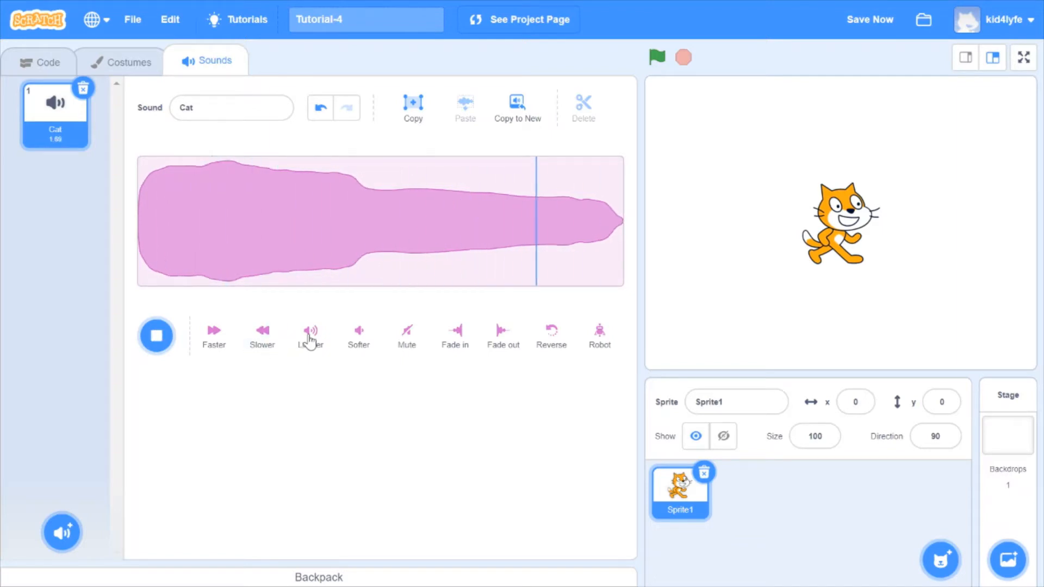
{"action": "left_click", "coordinate": [321, 109]}
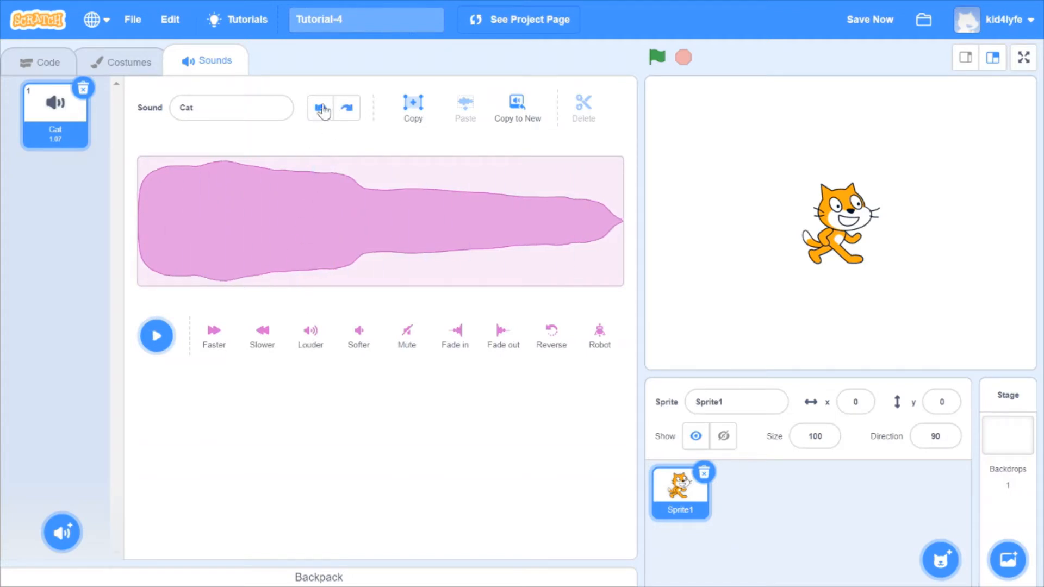
{"action": "left_click", "coordinate": [321, 110]}
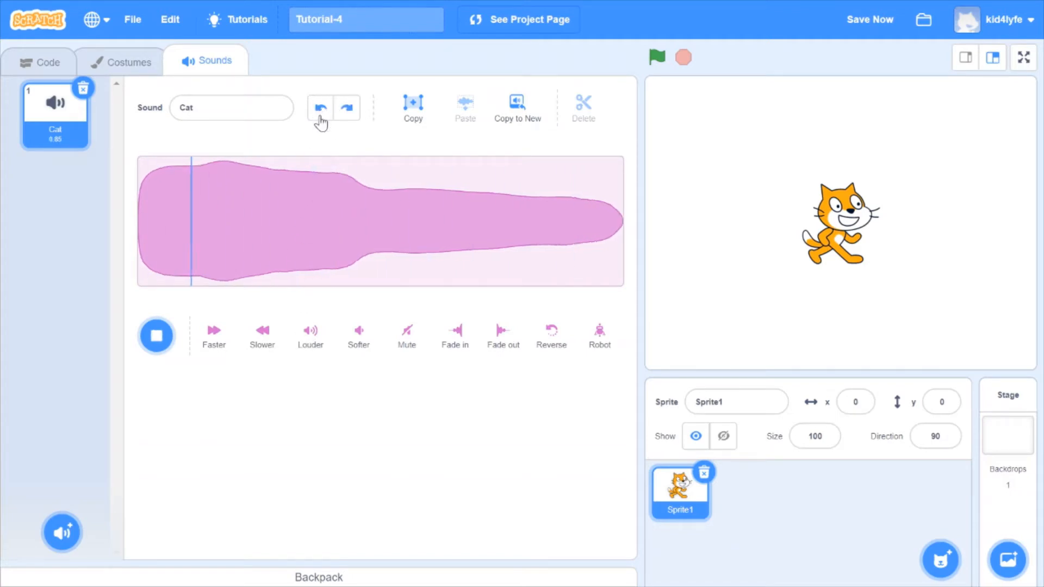
Step: Apply the Louder effect repeatedly to the Cat sound, and reduce its volume with repeated Softer effects
{"action": "left_click", "coordinate": [318, 341]}
{"action": "left_click", "coordinate": [320, 341]}
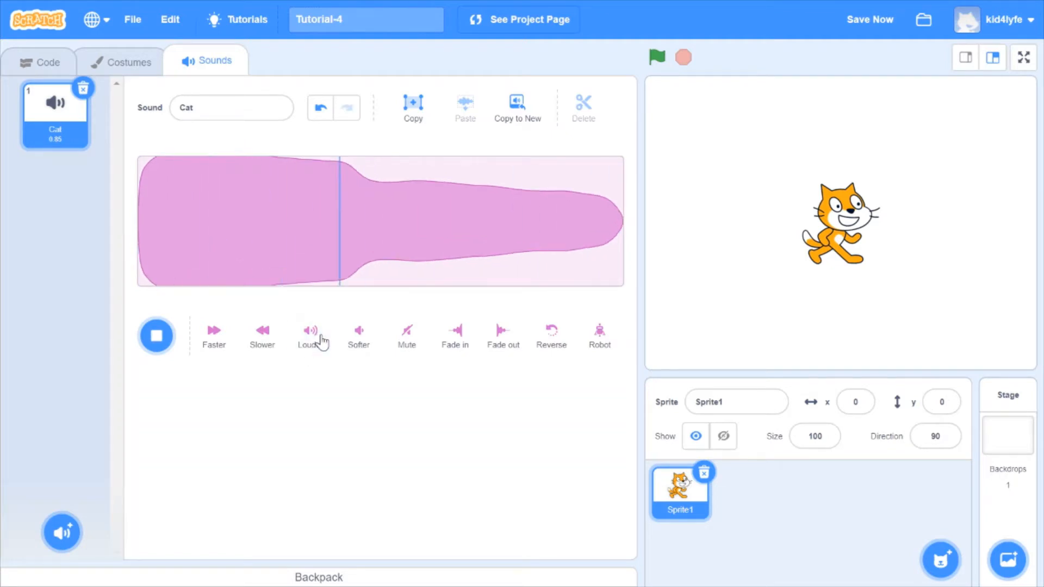
{"action": "left_click", "coordinate": [322, 342]}
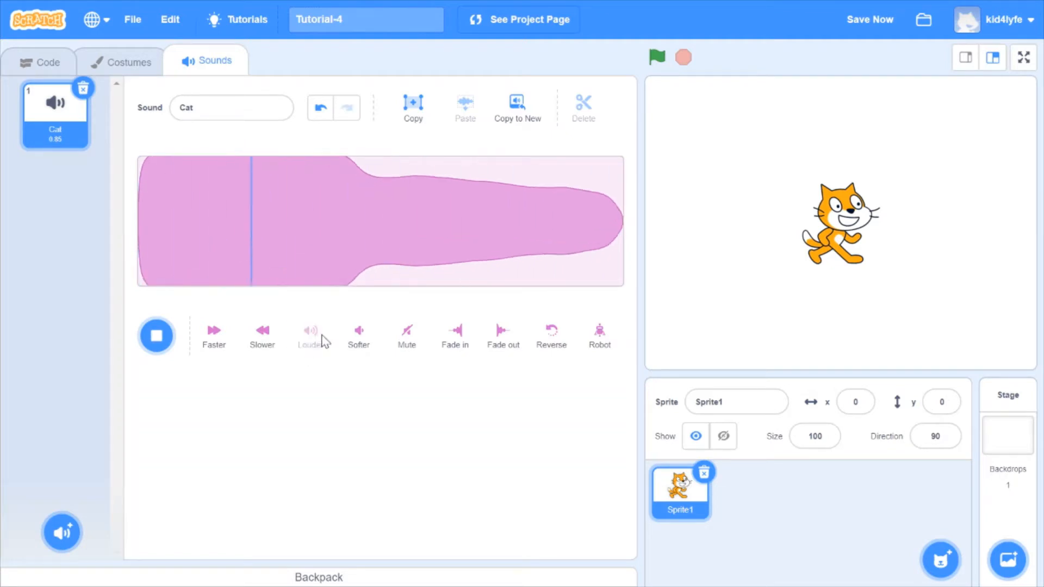
{"action": "left_click", "coordinate": [360, 340]}
{"action": "left_click", "coordinate": [360, 340]}
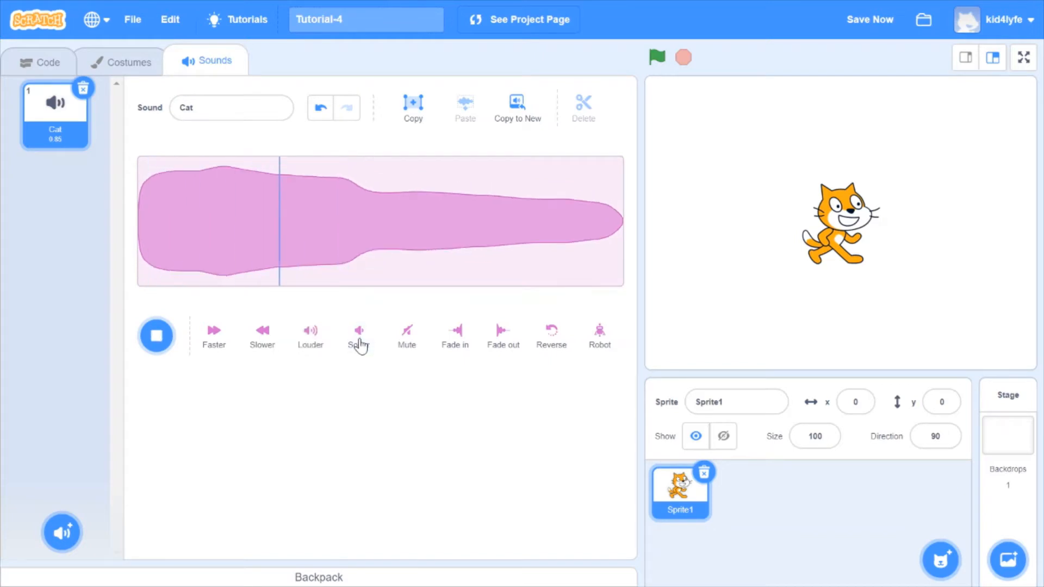
Step: Try the Mute and Fade in effects on the Cat sound, undoing each one
{"action": "left_click", "coordinate": [408, 346]}
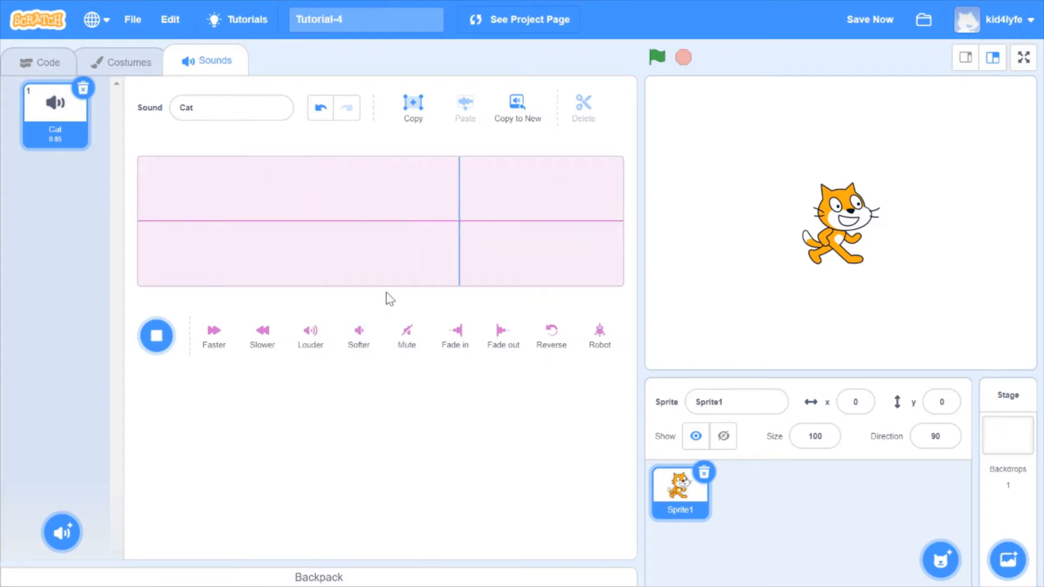
{"action": "left_click", "coordinate": [323, 111]}
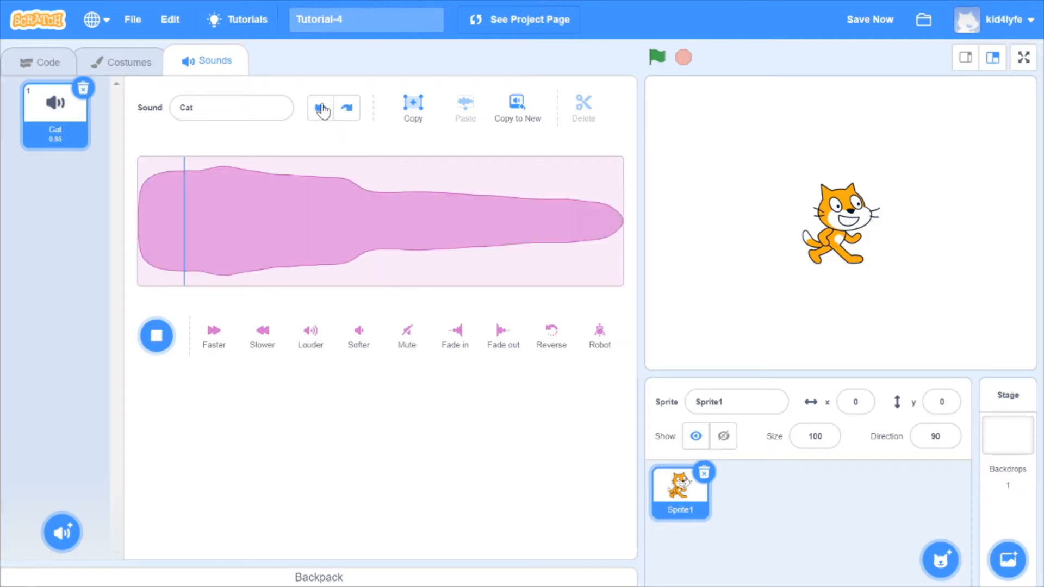
{"action": "left_click", "coordinate": [458, 348]}
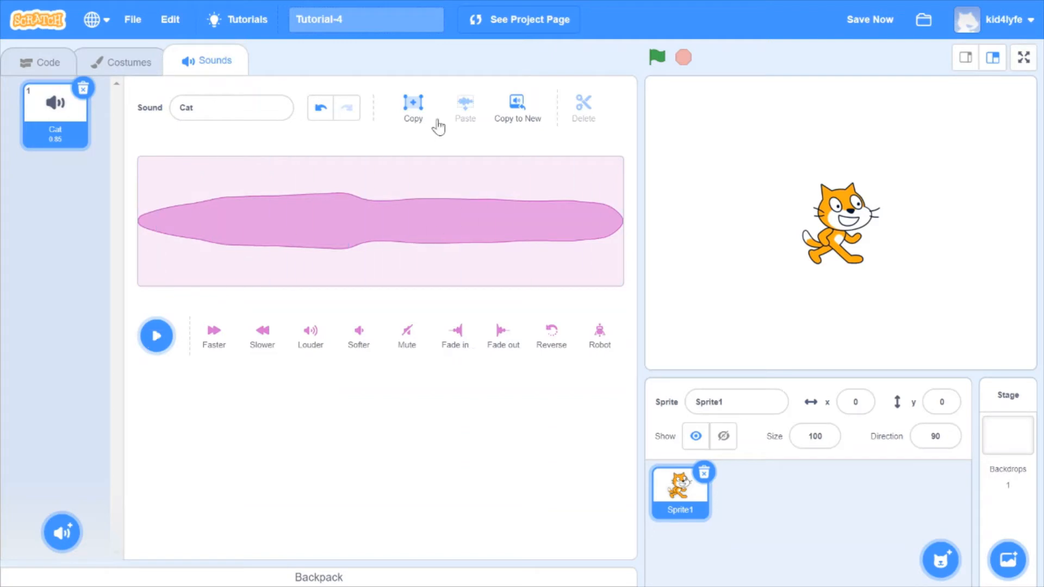
{"action": "left_click", "coordinate": [321, 107]}
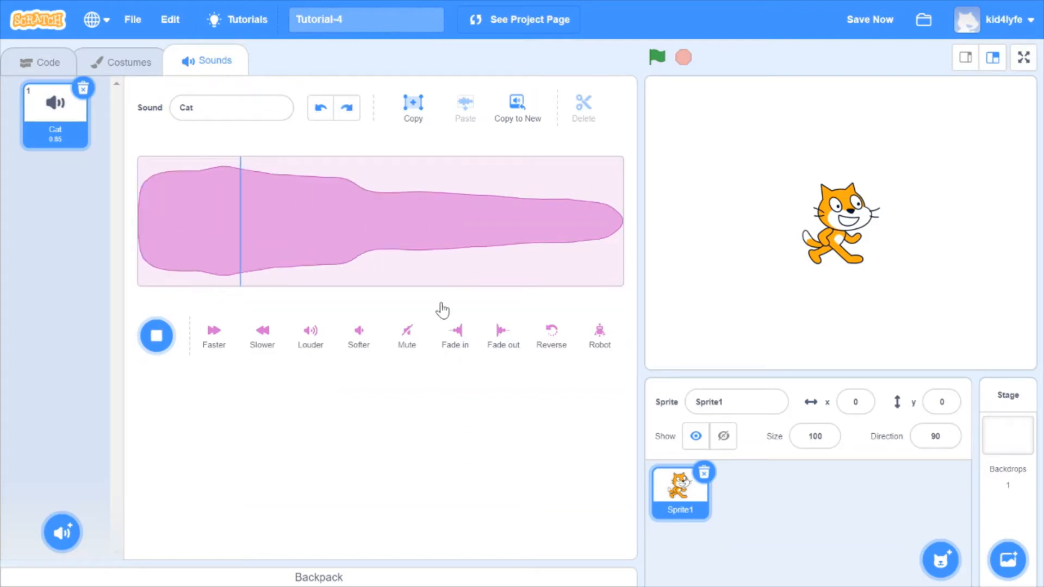
Step: Try the Fade out and Reverse effects on the Cat sound, undoing each one
{"action": "left_click", "coordinate": [508, 348]}
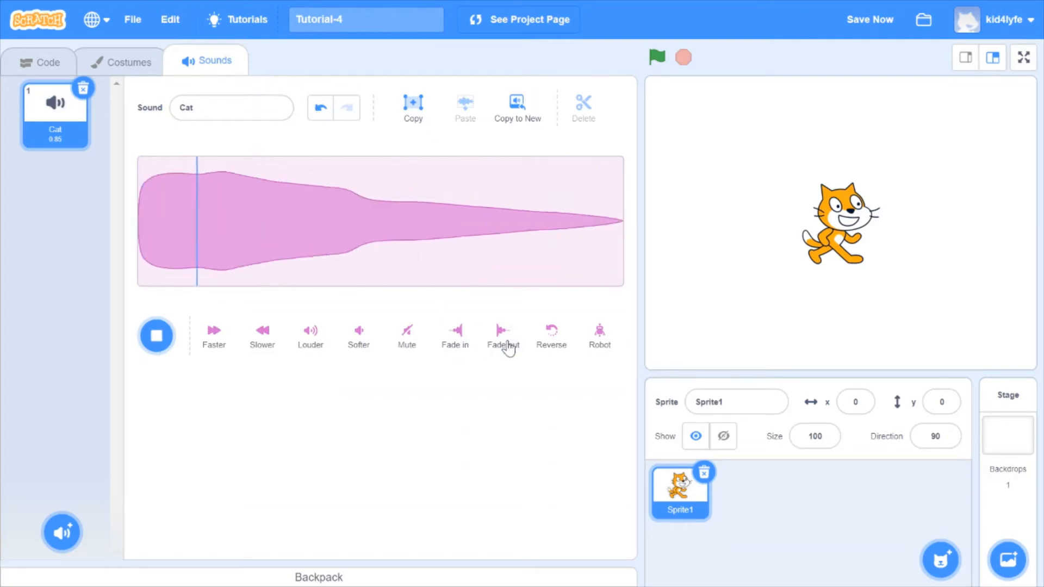
{"action": "left_click", "coordinate": [320, 108]}
{"action": "left_click", "coordinate": [555, 346]}
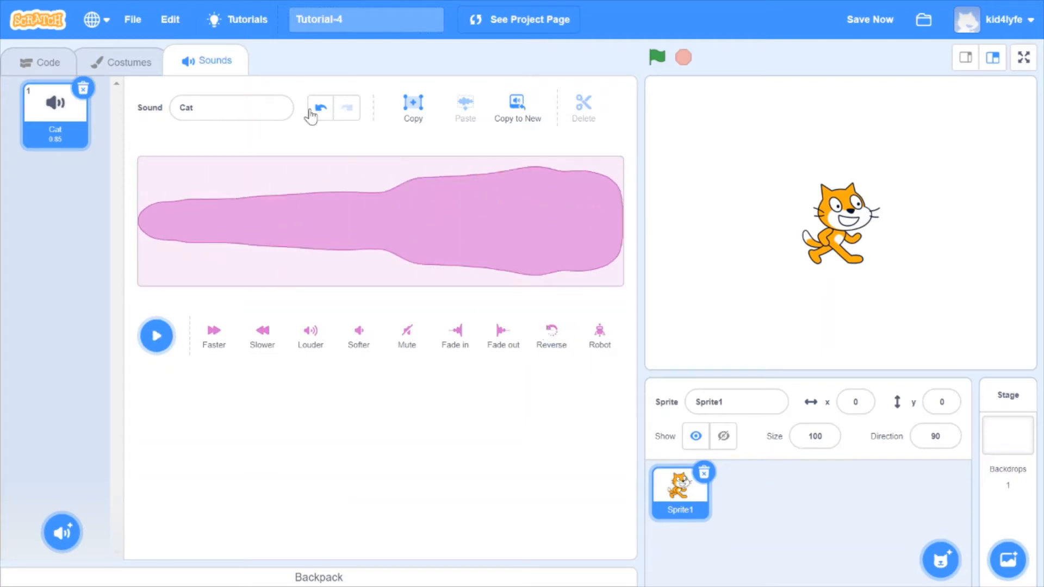
{"action": "left_click", "coordinate": [328, 120]}
Step: Try the Robot effect twice on the Cat sound and undo it
{"action": "left_click", "coordinate": [600, 334]}
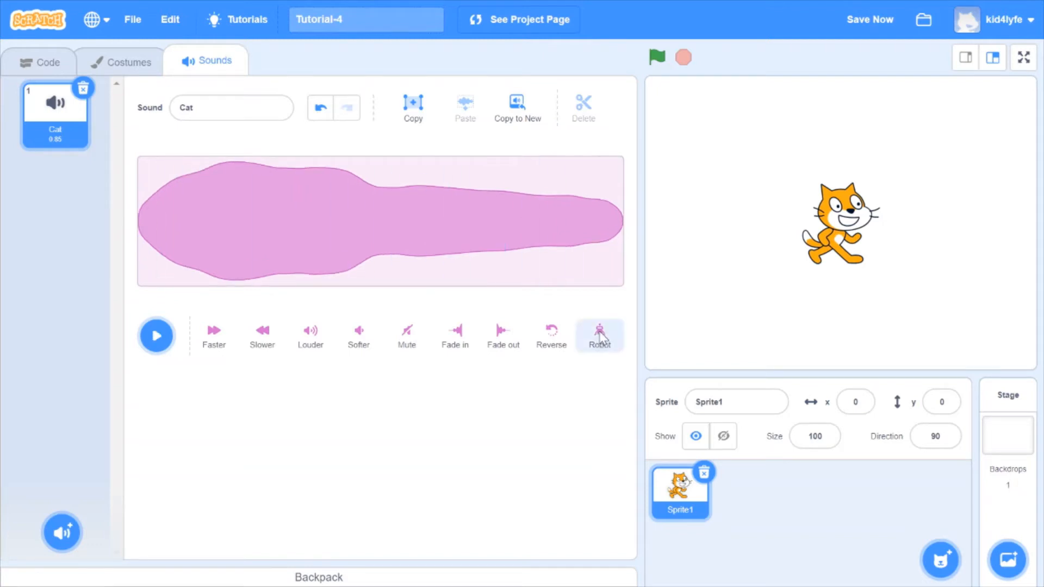
{"action": "left_click", "coordinate": [600, 334]}
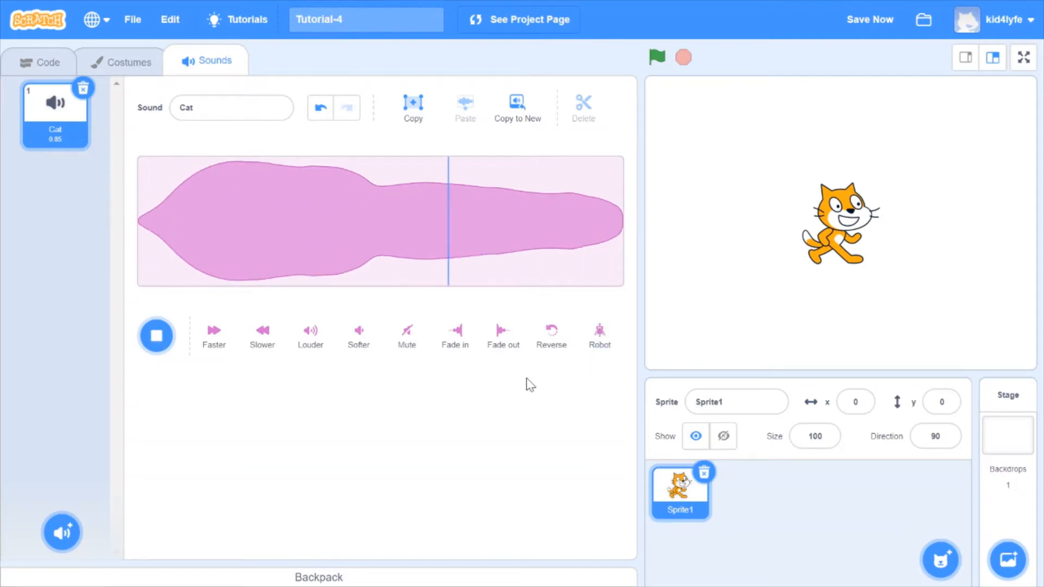
{"action": "left_click", "coordinate": [322, 115]}
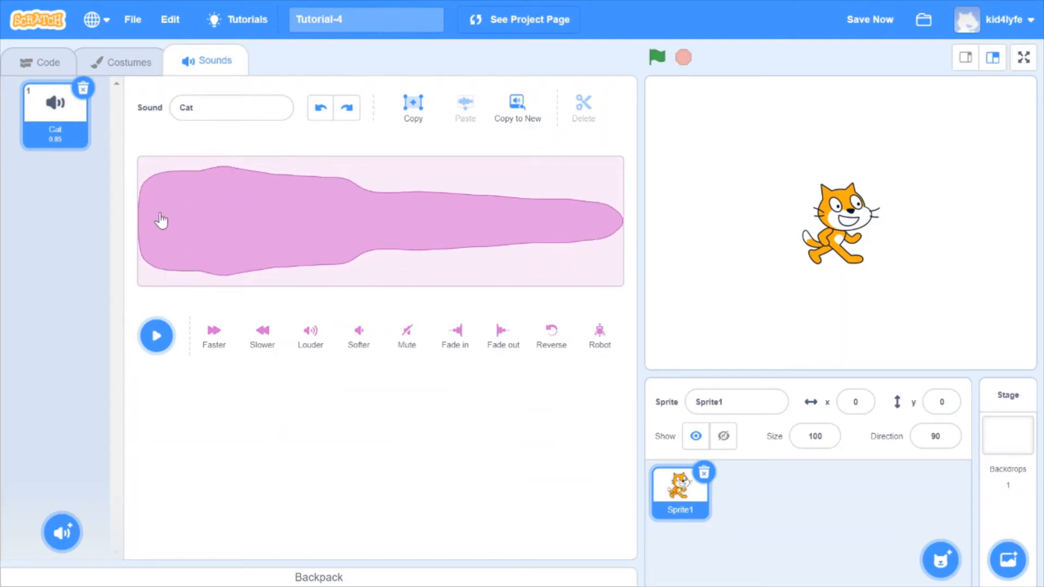
Step: Copy the whole Cat sound and paste it into the same clip so it repeats
{"action": "left_click", "coordinate": [415, 109]}
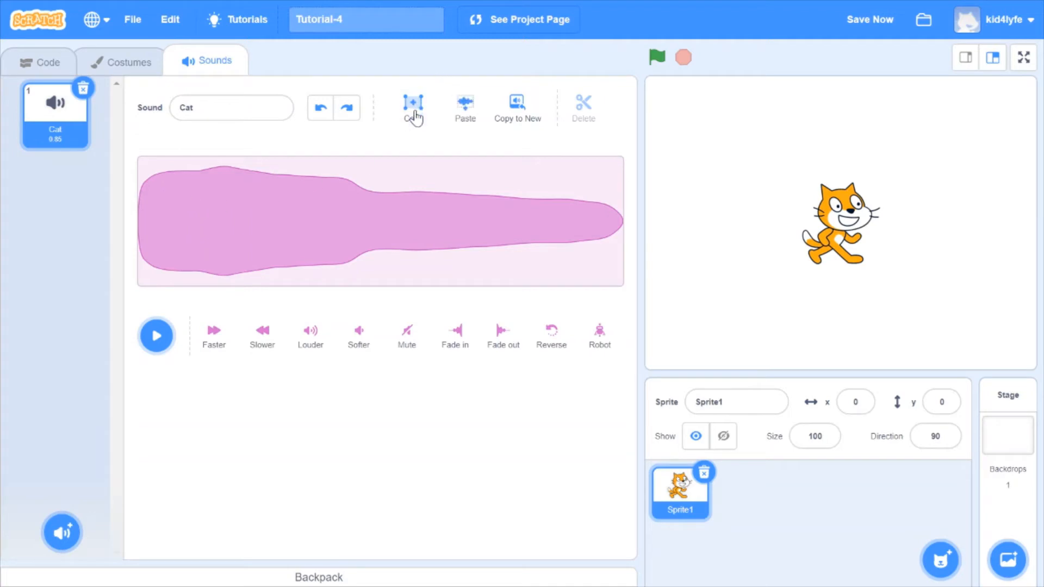
{"action": "left_click", "coordinate": [465, 107]}
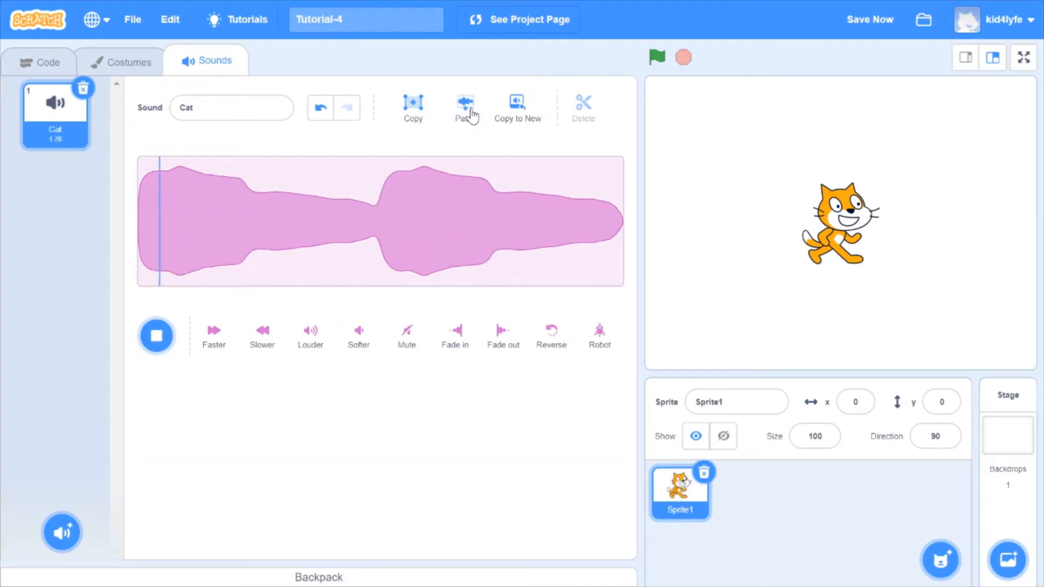
Step: Copy the Cat sound to a new sound, play the copy, and delete it
{"action": "left_click", "coordinate": [504, 117]}
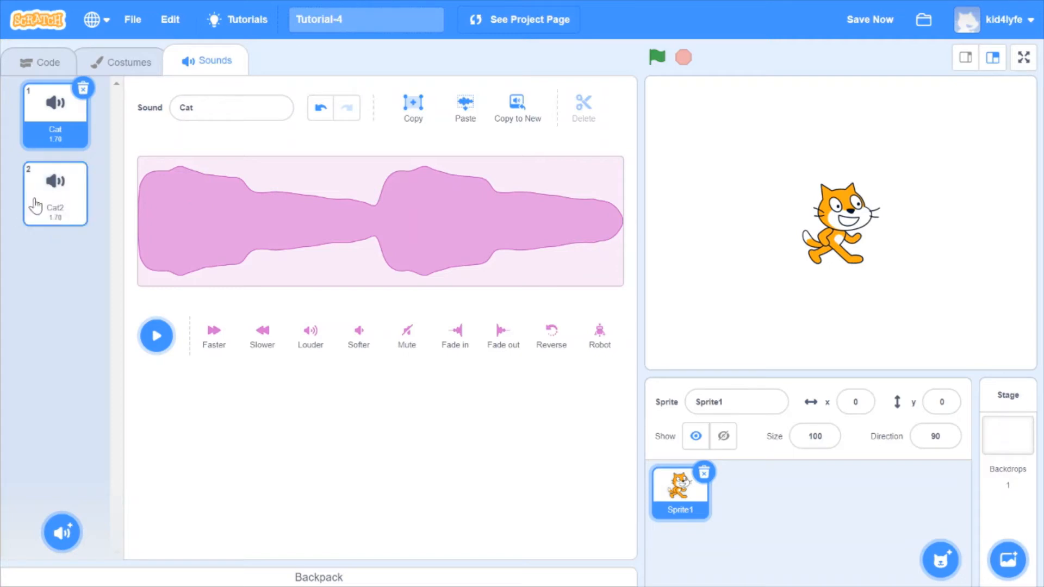
{"action": "left_click", "coordinate": [48, 191]}
{"action": "left_click", "coordinate": [156, 336]}
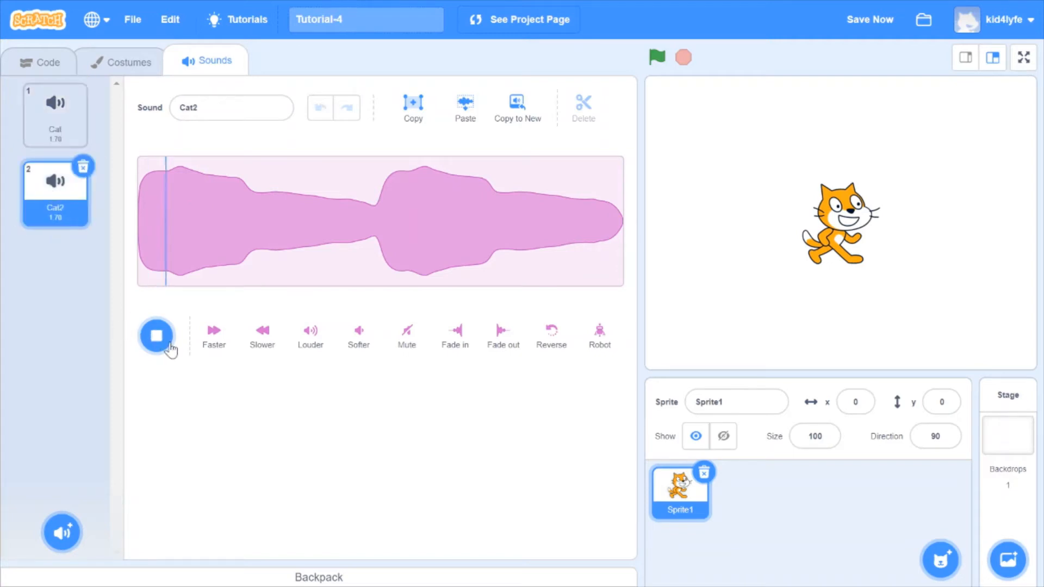
{"action": "left_click", "coordinate": [83, 169]}
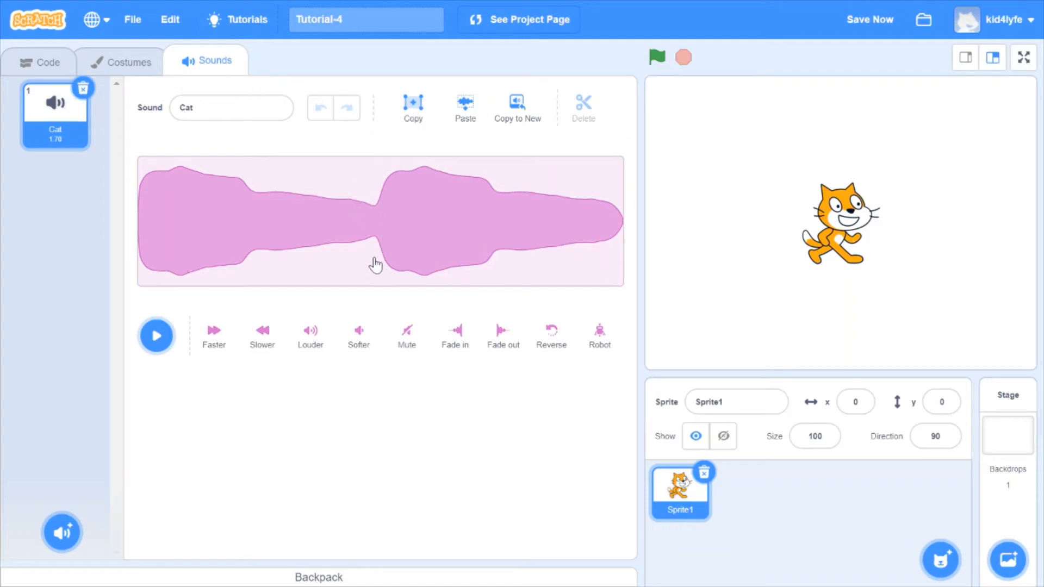
Step: Try deleting everything after the opening part of the Cat waveform, play the trimmed sound, and undo the deletion
{"action": "left_click_drag", "start_coordinate": [374, 263], "coordinate": [630, 270]}
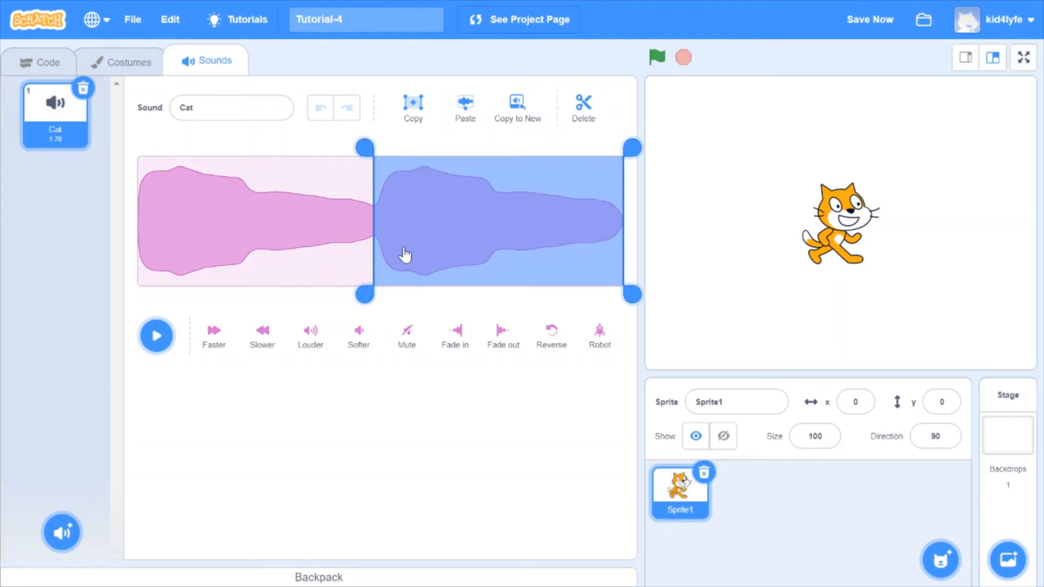
{"action": "left_click", "coordinate": [207, 282]}
{"action": "left_click_drag", "start_coordinate": [207, 275], "coordinate": [722, 235]}
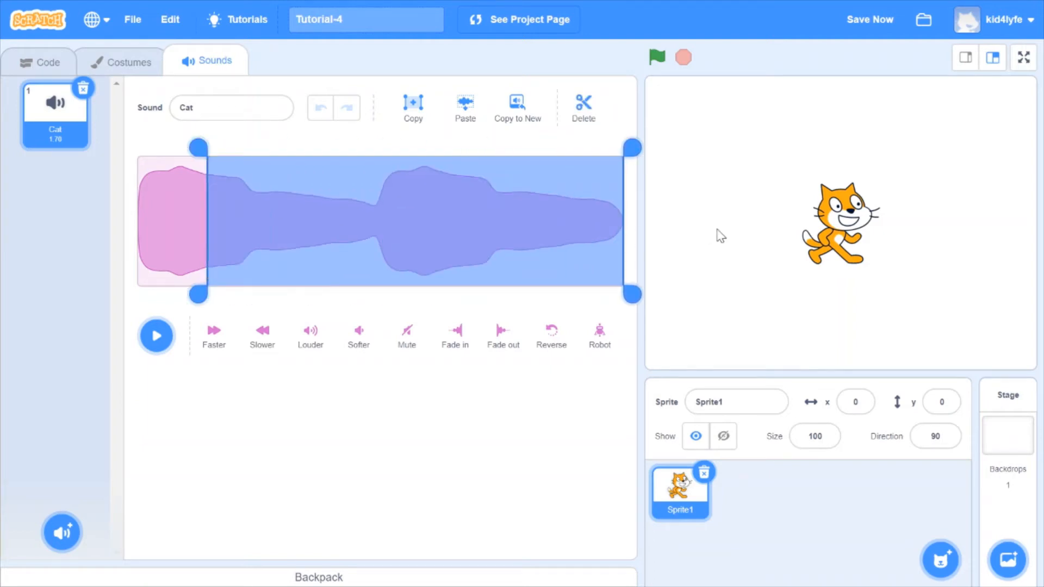
{"action": "key", "text": "Delete"}
{"action": "left_click", "coordinate": [157, 335]}
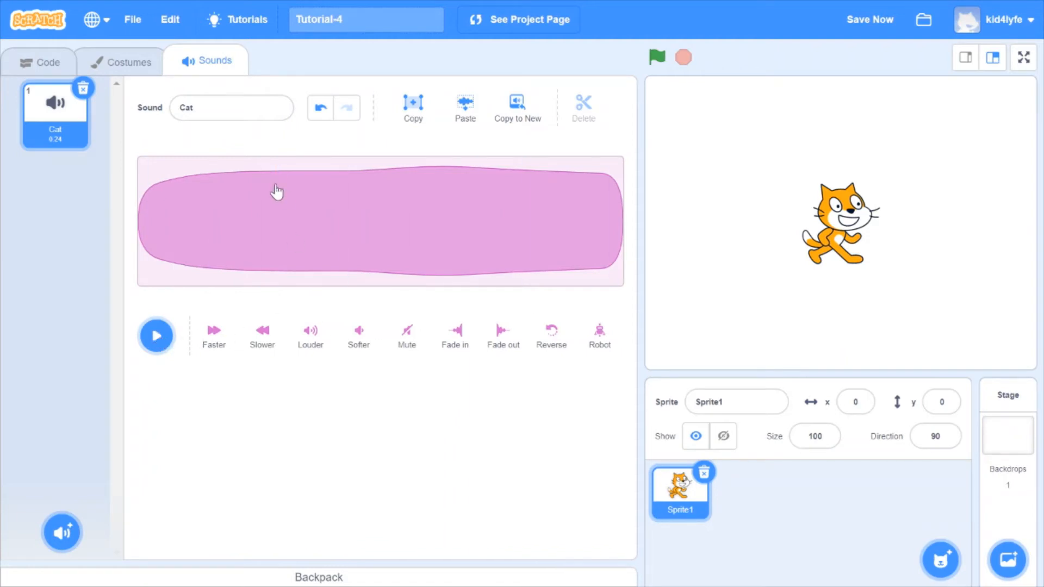
{"action": "left_click", "coordinate": [320, 116]}
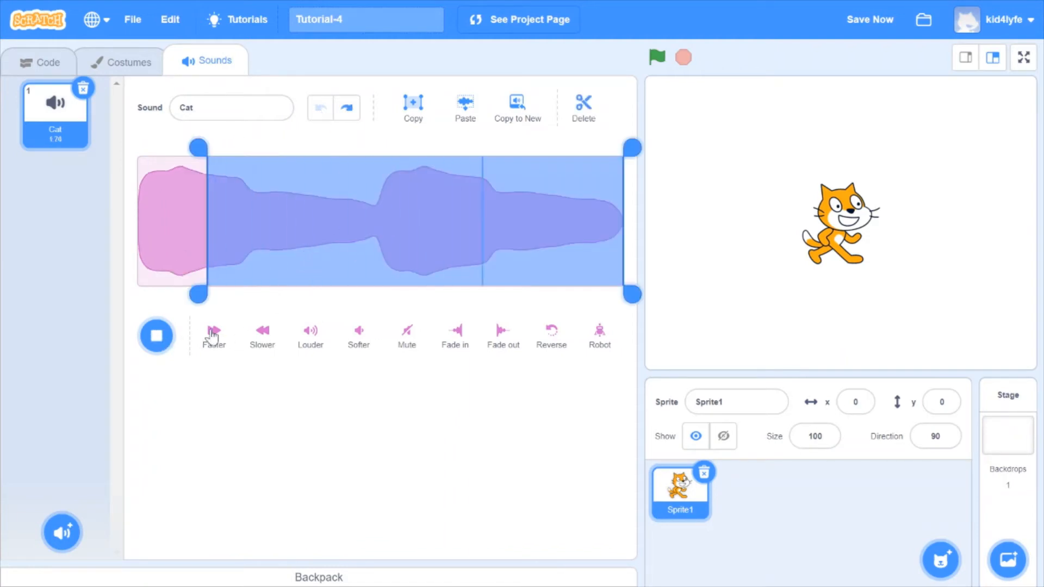
{"action": "left_click", "coordinate": [340, 239]}
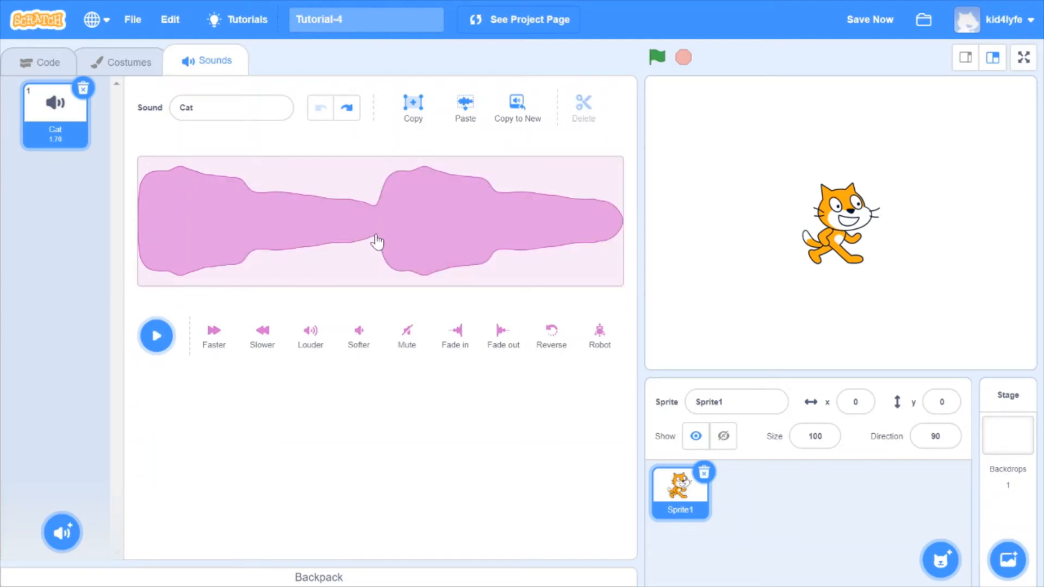
Step: Delete the repeated second half of the Cat waveform and play the trimmed sound
{"action": "left_click_drag", "start_coordinate": [377, 241], "coordinate": [683, 256]}
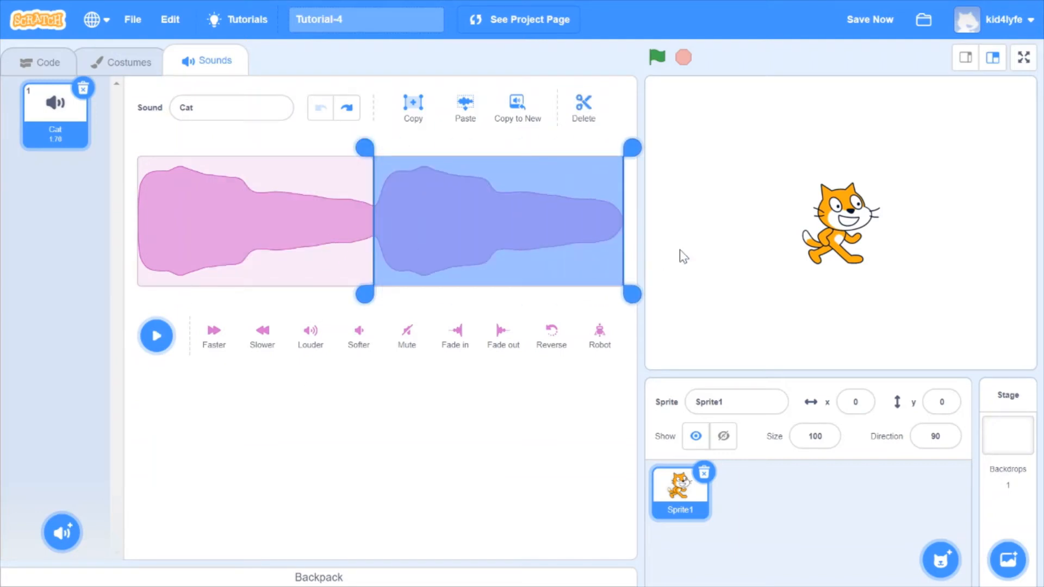
{"action": "key", "text": "Delete"}
{"action": "left_click", "coordinate": [157, 336]}
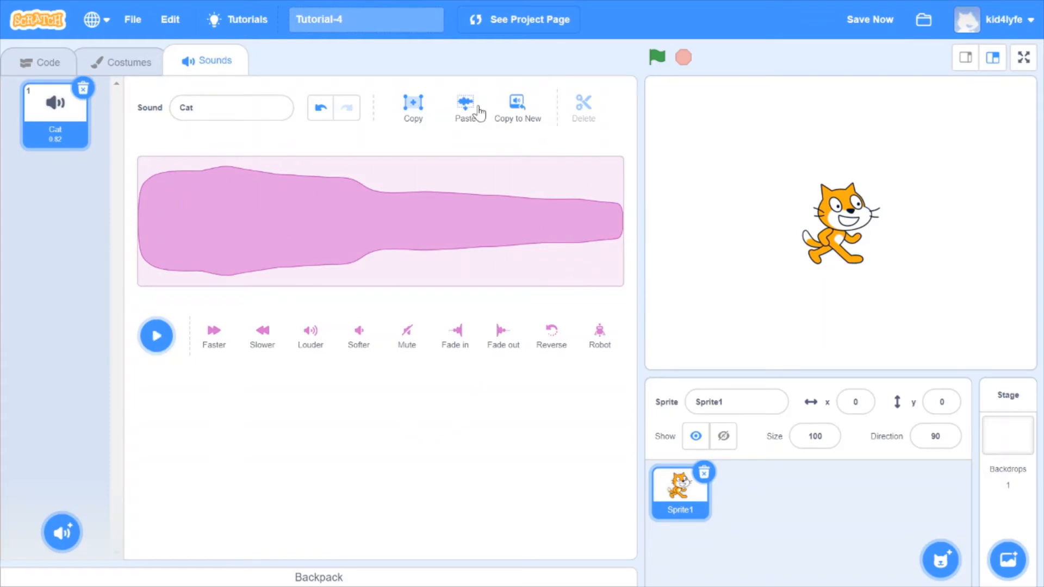
Step: Try copying the quieter second half of the Cat waveform and pasting it at the end of the clip, and undo the paste
{"action": "left_click_drag", "start_coordinate": [384, 247], "coordinate": [848, 289]}
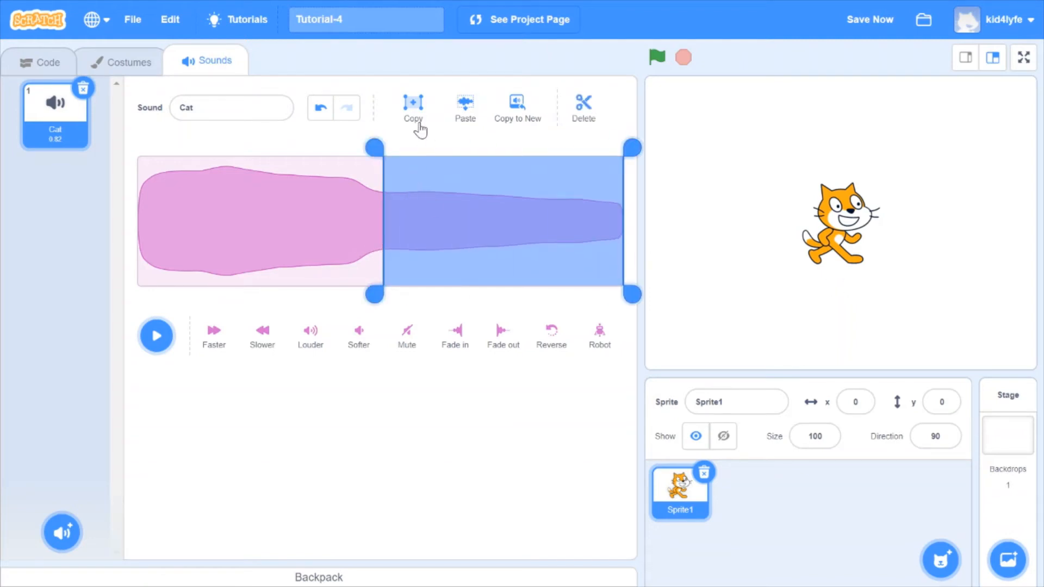
{"action": "left_click", "coordinate": [459, 112]}
{"action": "left_click", "coordinate": [418, 451]}
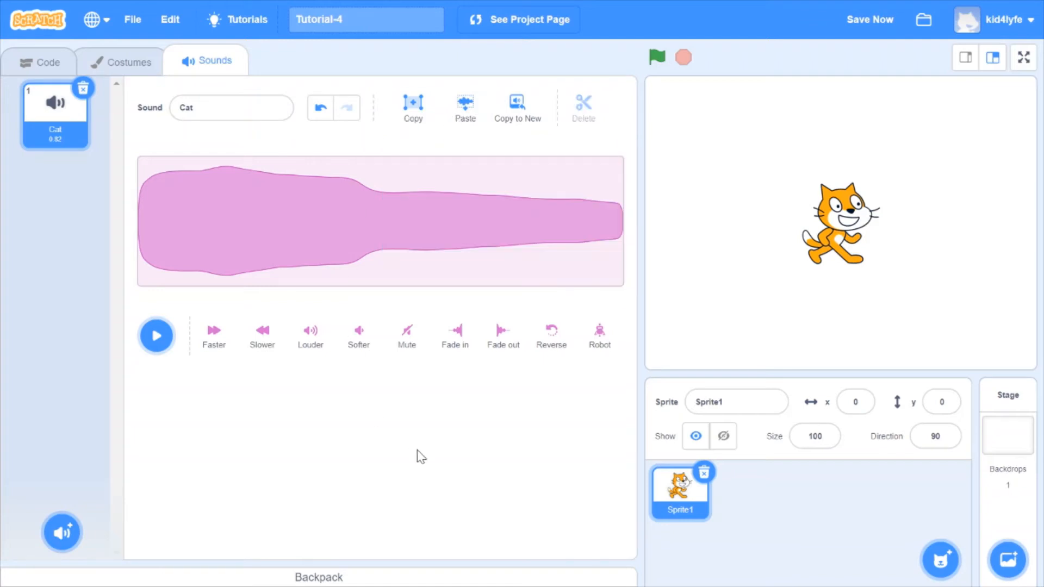
{"action": "left_click", "coordinate": [464, 108]}
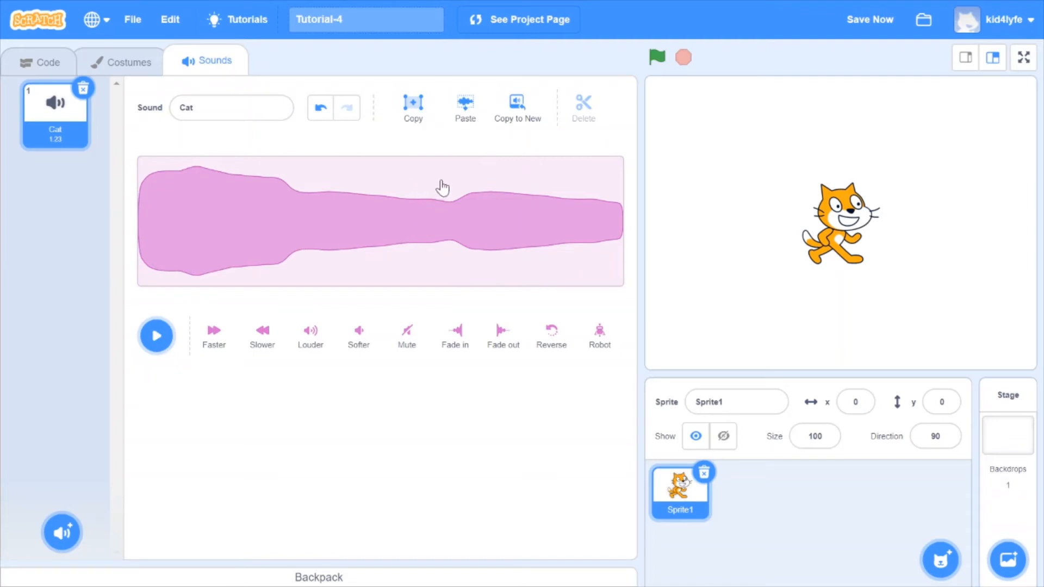
{"action": "left_click", "coordinate": [320, 108]}
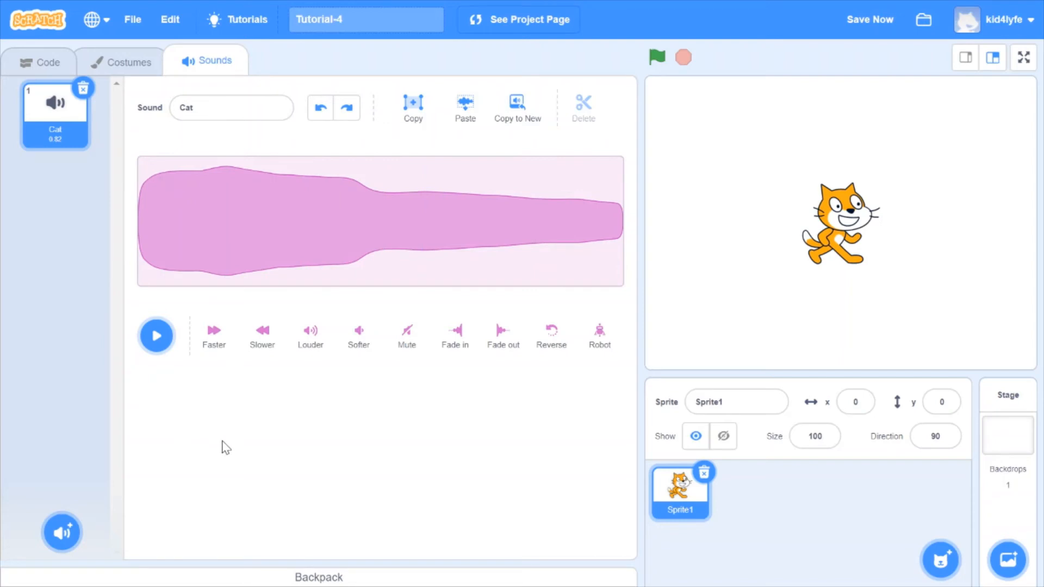
Step: Open the sound library and browse the Animals, Effects, Loops, Notes and Percussion categories
{"action": "mouse_move", "coordinate": [65, 541]}
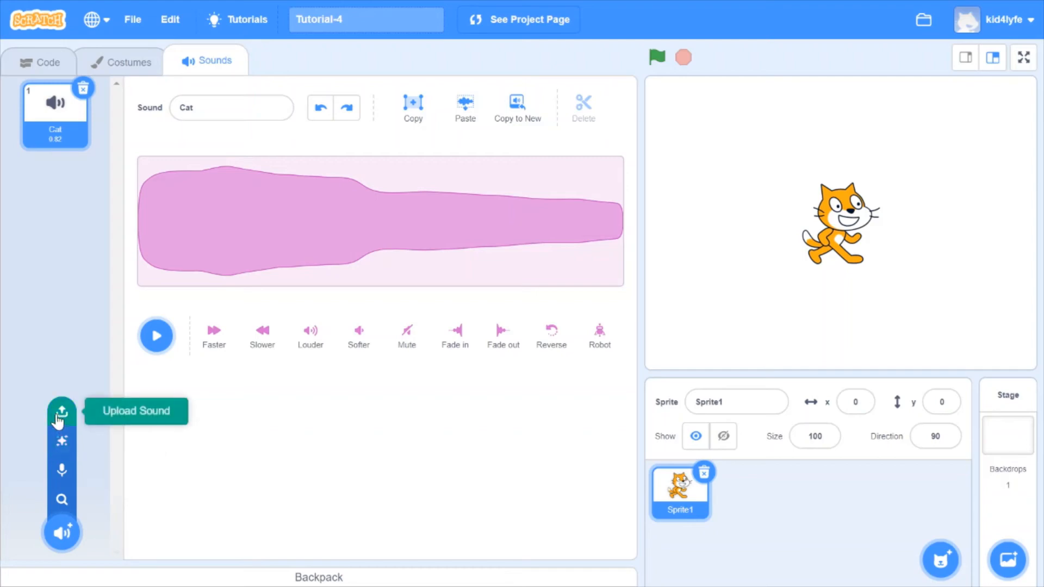
{"action": "left_click", "coordinate": [61, 500]}
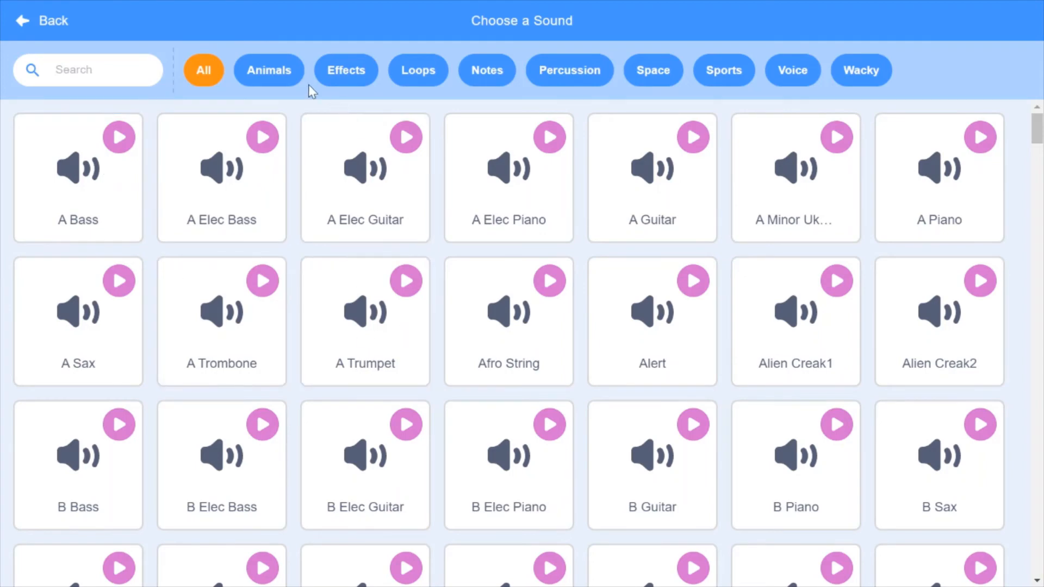
{"action": "left_click", "coordinate": [279, 82]}
{"action": "left_click", "coordinate": [355, 77]}
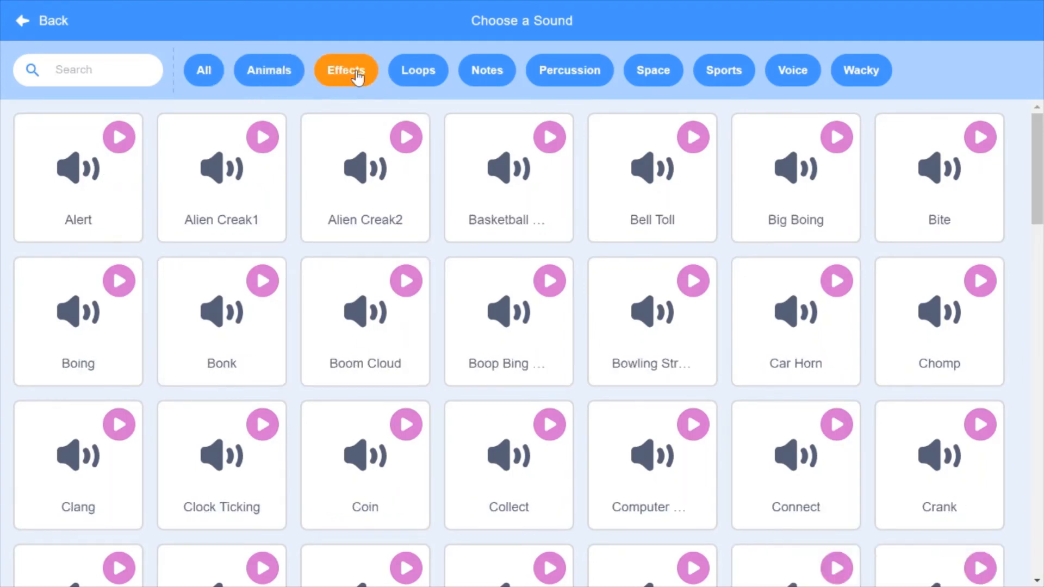
{"action": "left_click", "coordinate": [417, 82]}
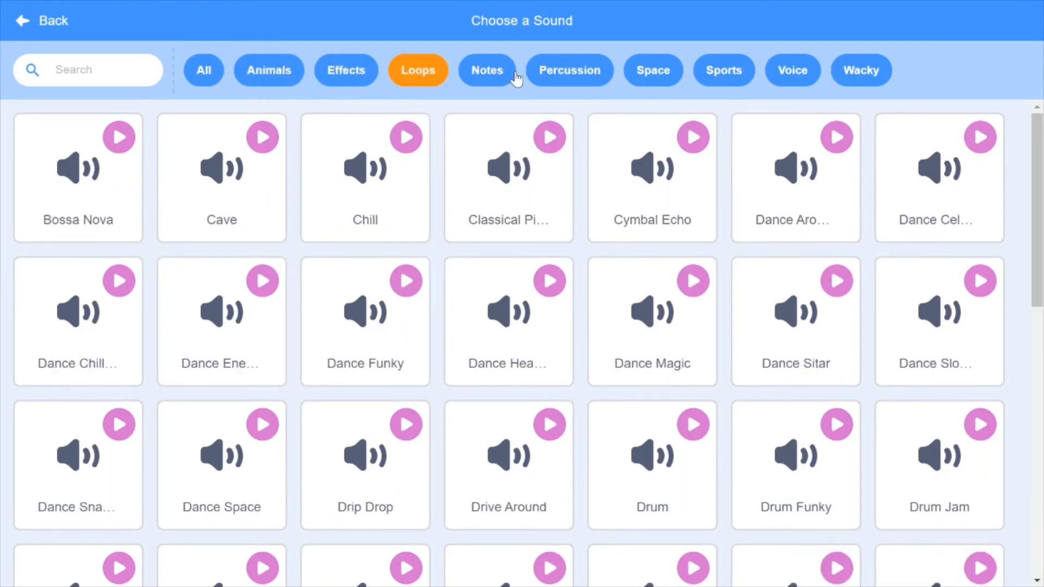
{"action": "left_click", "coordinate": [513, 73]}
{"action": "left_click", "coordinate": [578, 75]}
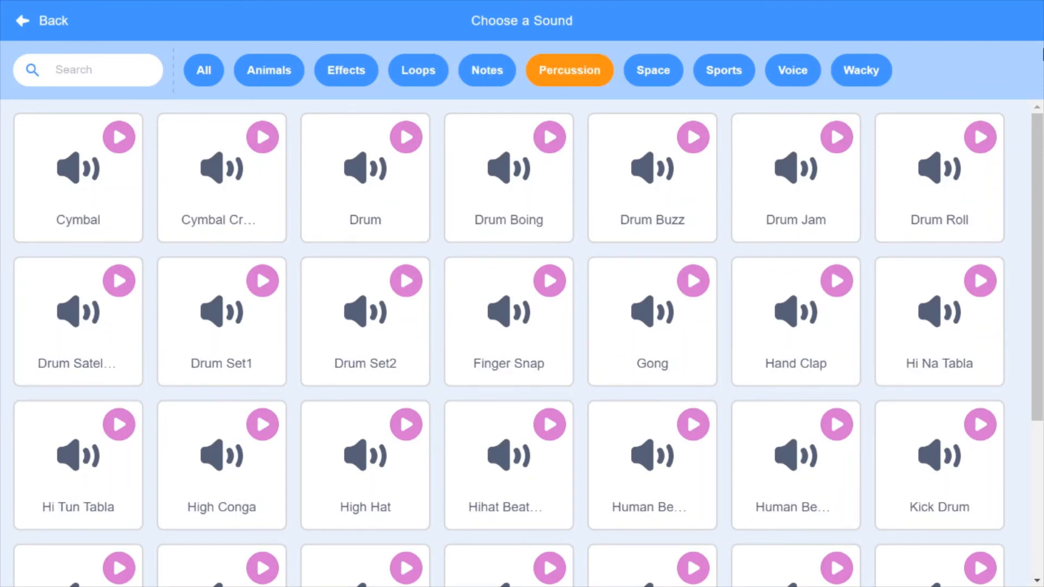
Step: Preview the Cave sound in the Loops category and add it to the cat sprite
{"action": "left_click", "coordinate": [412, 67]}
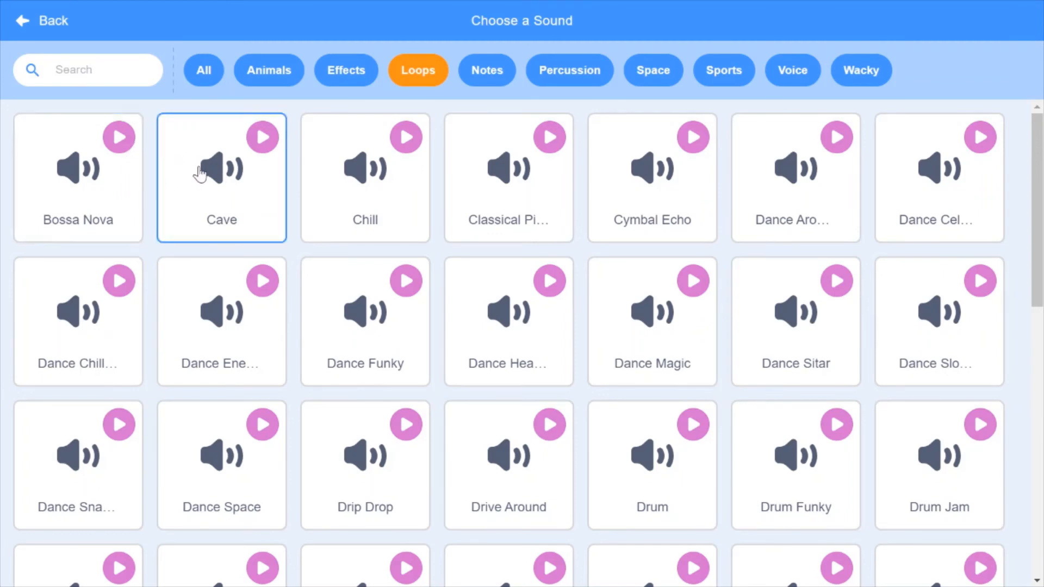
{"action": "left_click", "coordinate": [264, 139]}
{"action": "left_click", "coordinate": [264, 143]}
{"action": "left_click", "coordinate": [226, 183]}
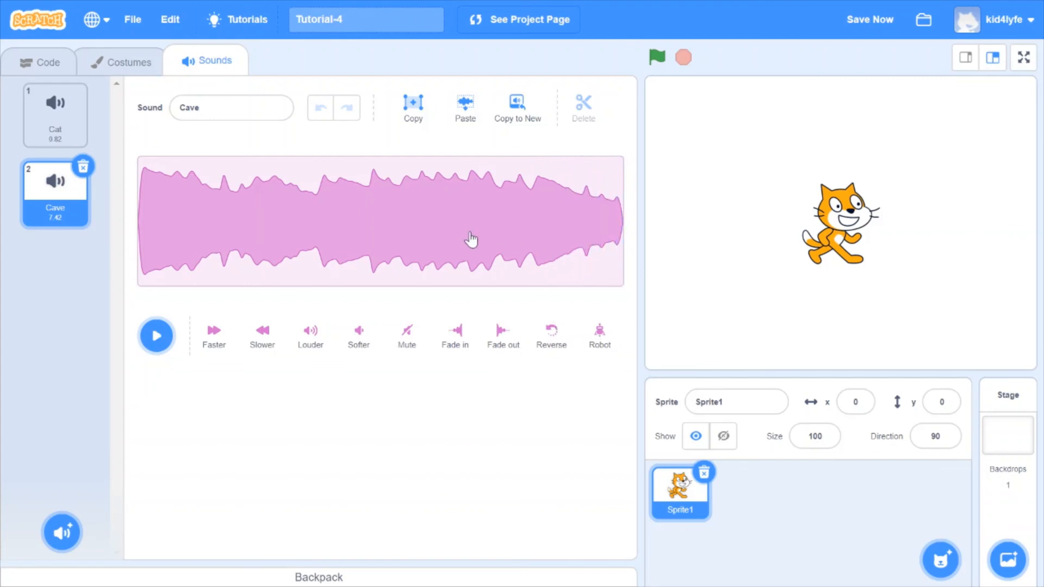
Step: Select the closing part of the Cave waveform and clear the selection
{"action": "left_click_drag", "start_coordinate": [440, 261], "coordinate": [703, 262]}
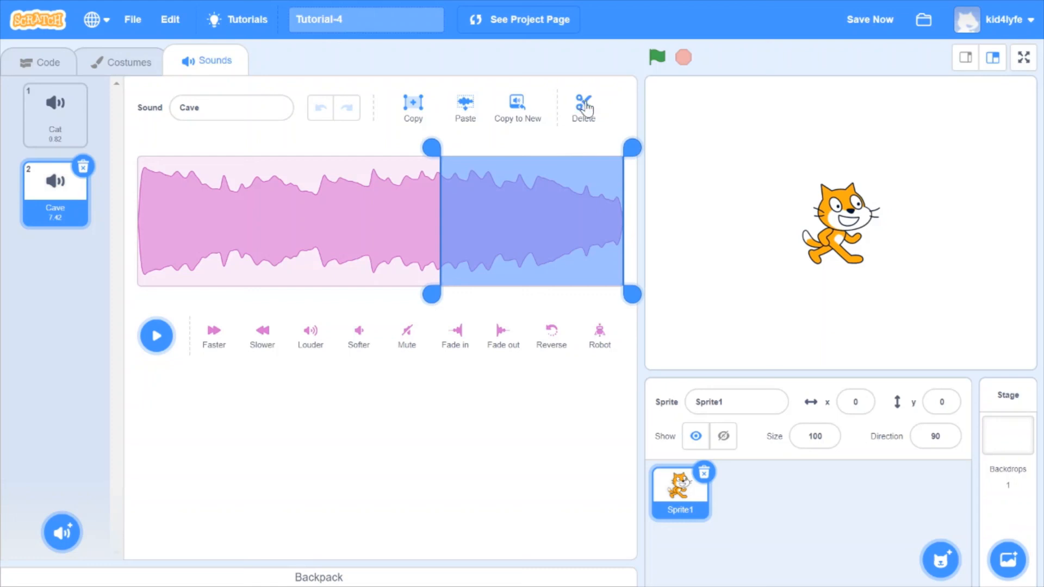
{"action": "left_click", "coordinate": [526, 442]}
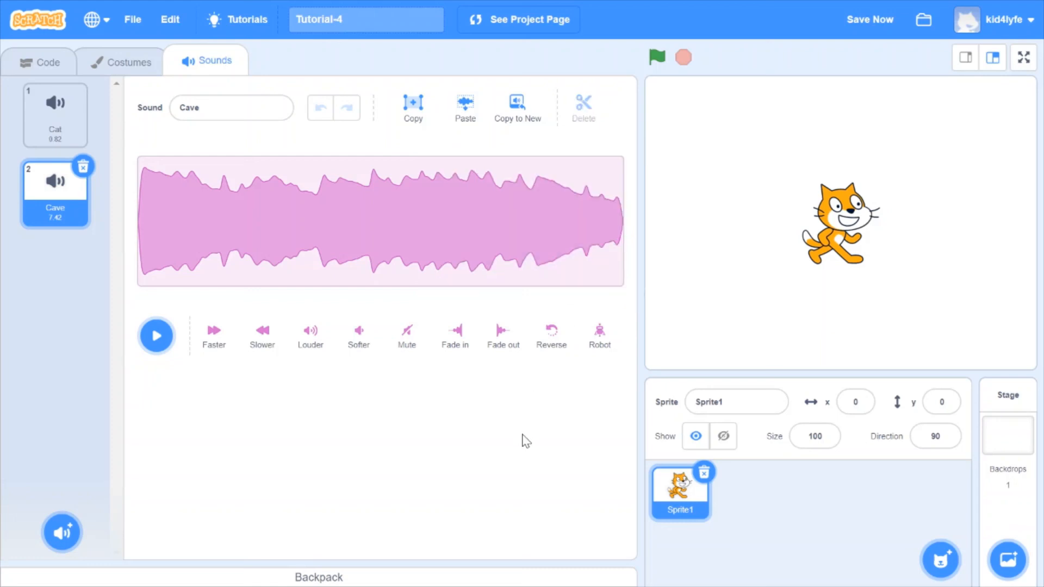